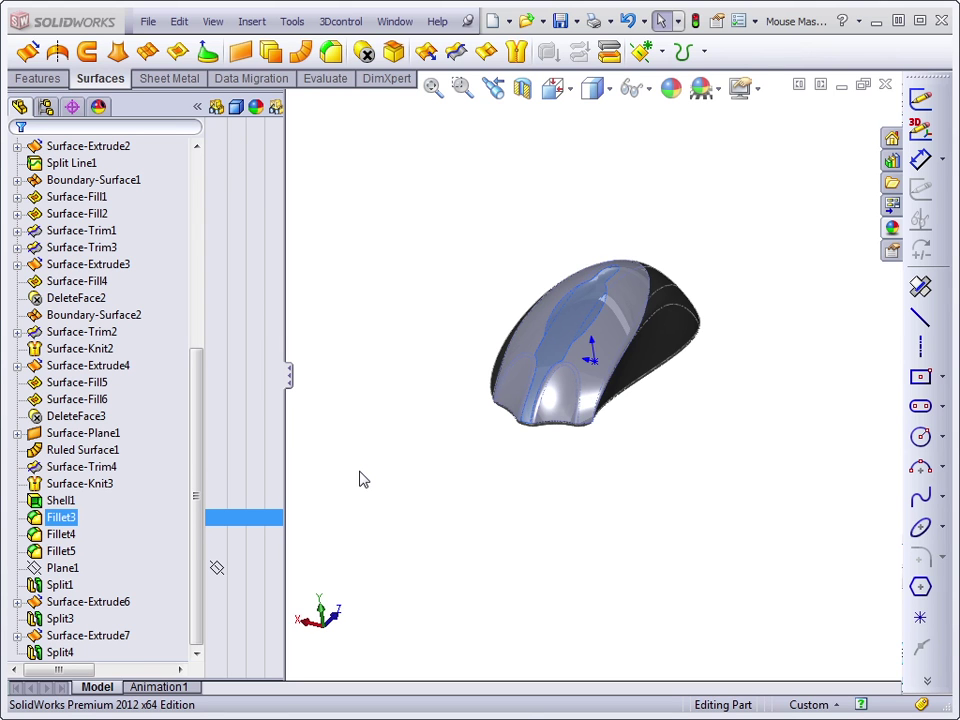
# - Roll the feature history back below Fillet3 so the four split solid bodies are listed
pyautogui.moveTo(244, 517); pyautogui.dragTo(210, 316)
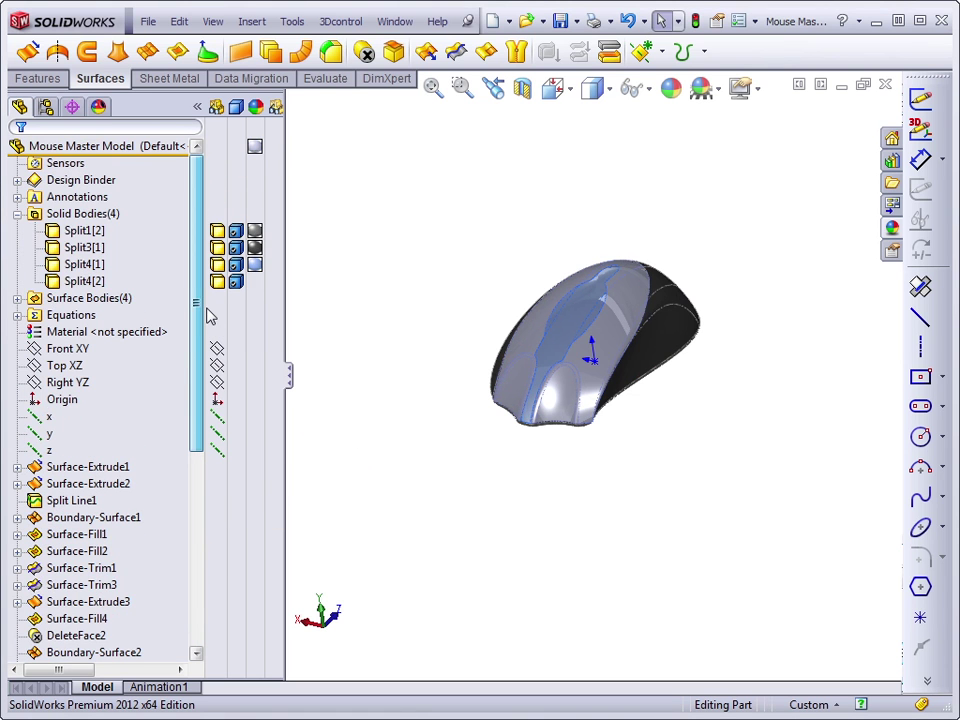
# - Start Save Bodies on Solid Bodies(4), leaving all four resulting parts unassigned
pyautogui.click(86, 216)
pyautogui.rightClick(91, 224)
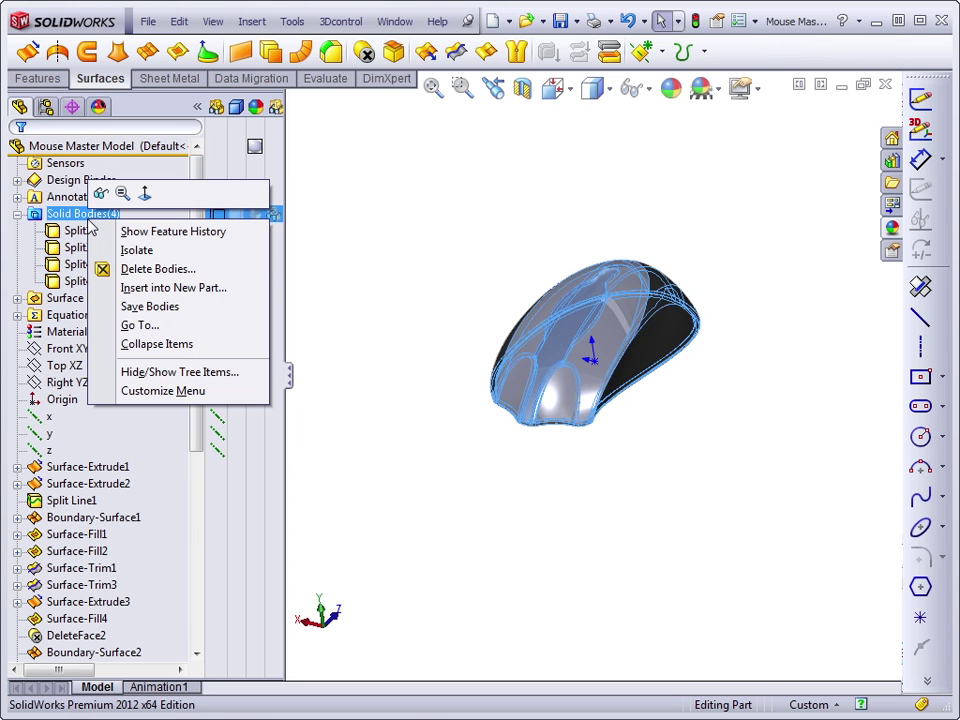
pyautogui.click(160, 309)
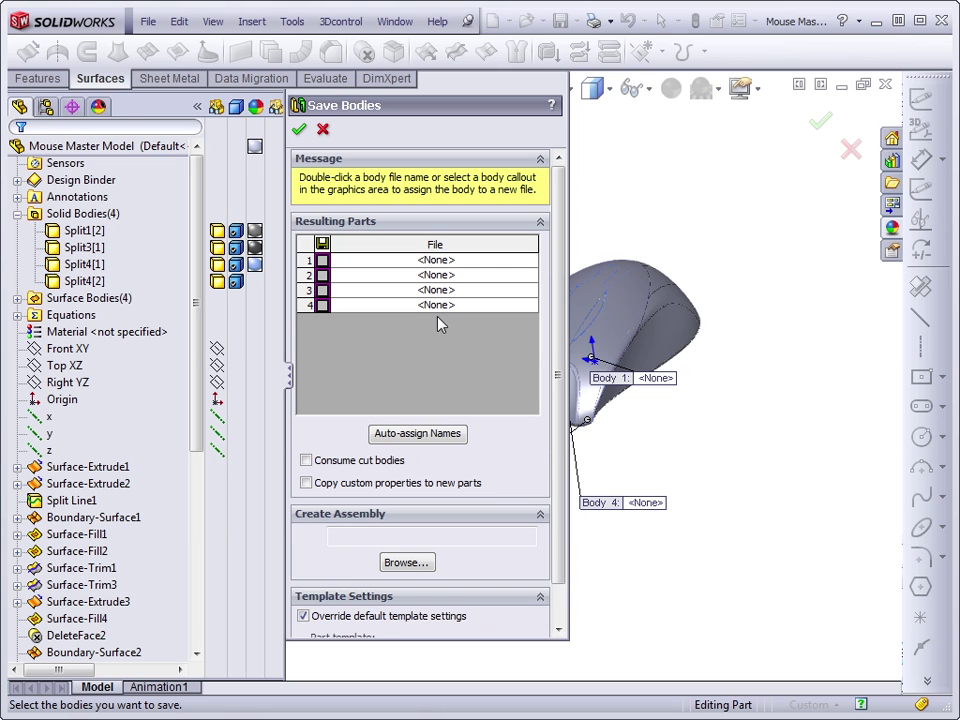
pyautogui.moveTo(557, 358); pyautogui.dragTo(557, 407)
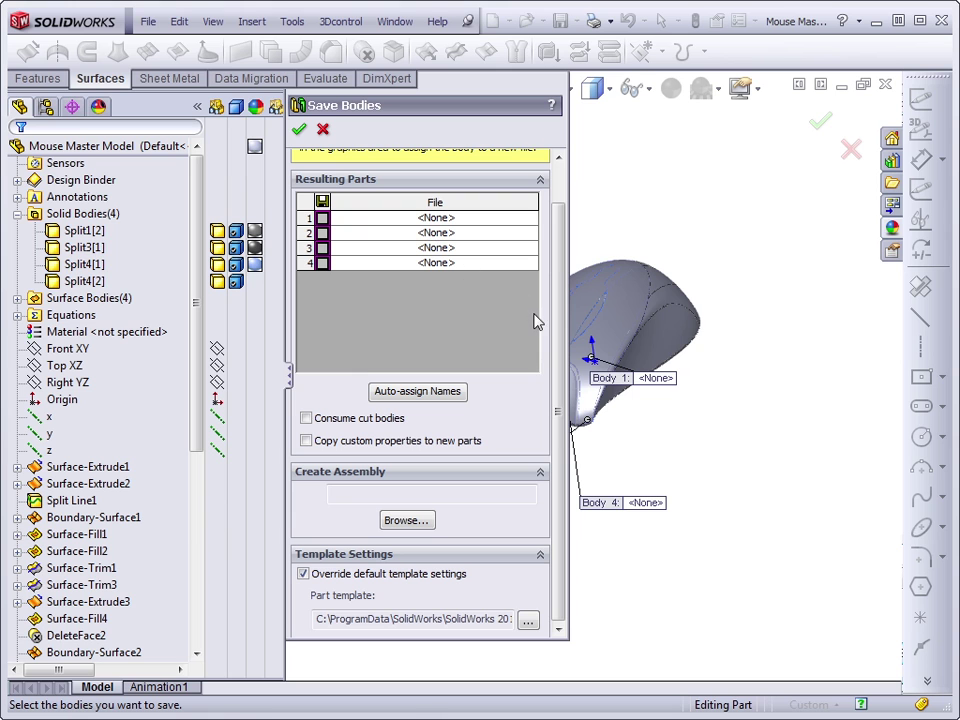
pyautogui.moveTo(561, 336); pyautogui.dragTo(561, 291)
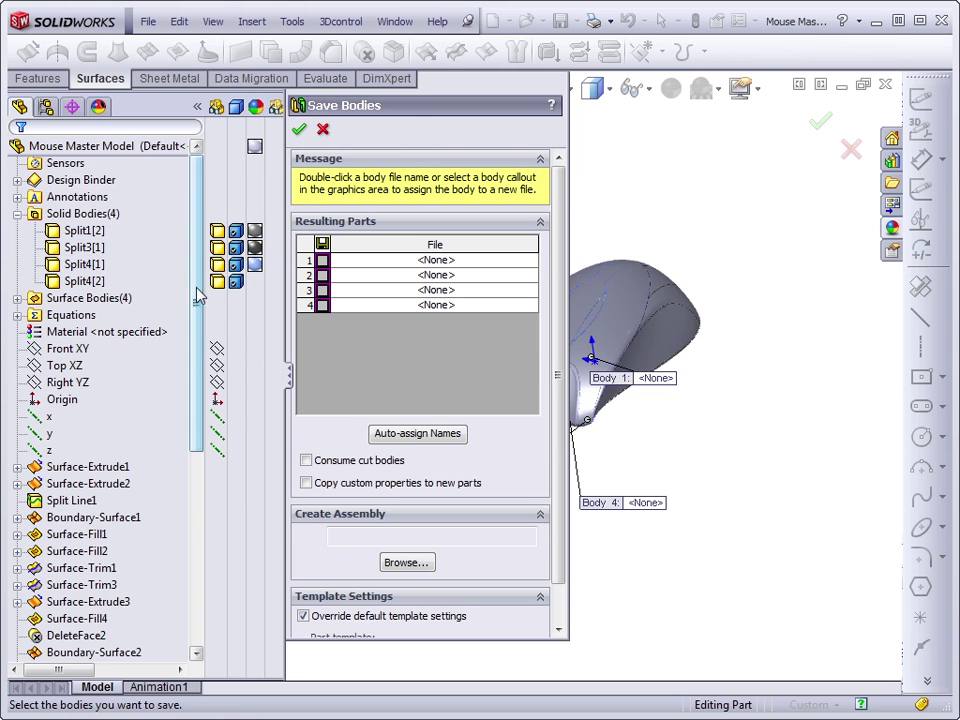
pyautogui.moveTo(197, 296); pyautogui.dragTo(180, 492)
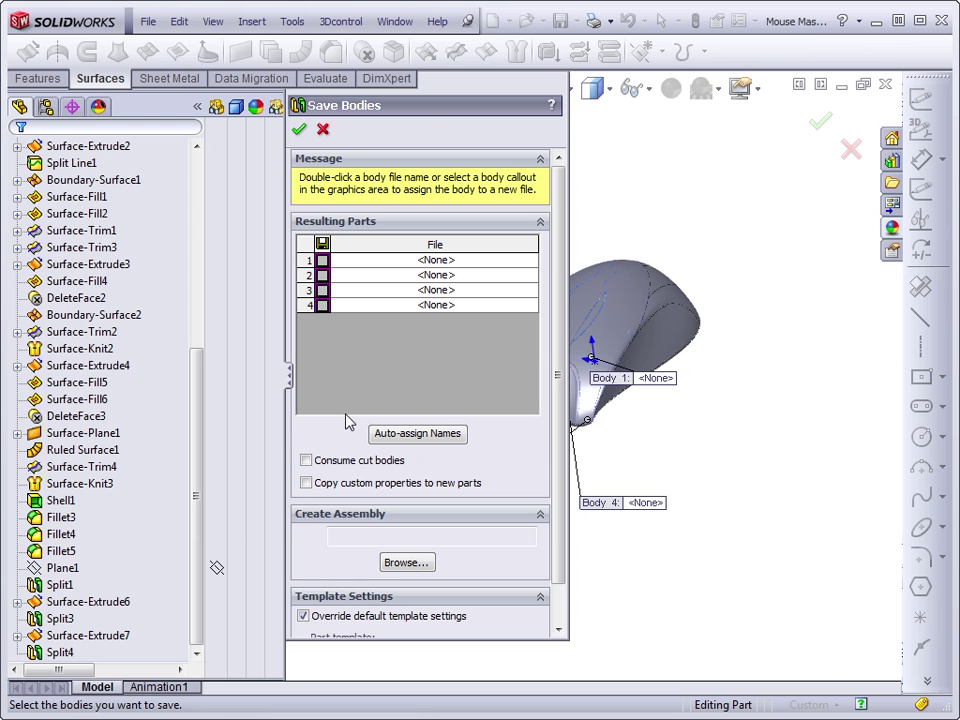
# - Dock the Save Bodies panel and assign Body 2 to Mouse Bottom 1.sldprt
pyautogui.moveTo(428, 107); pyautogui.dragTo(96, 156)
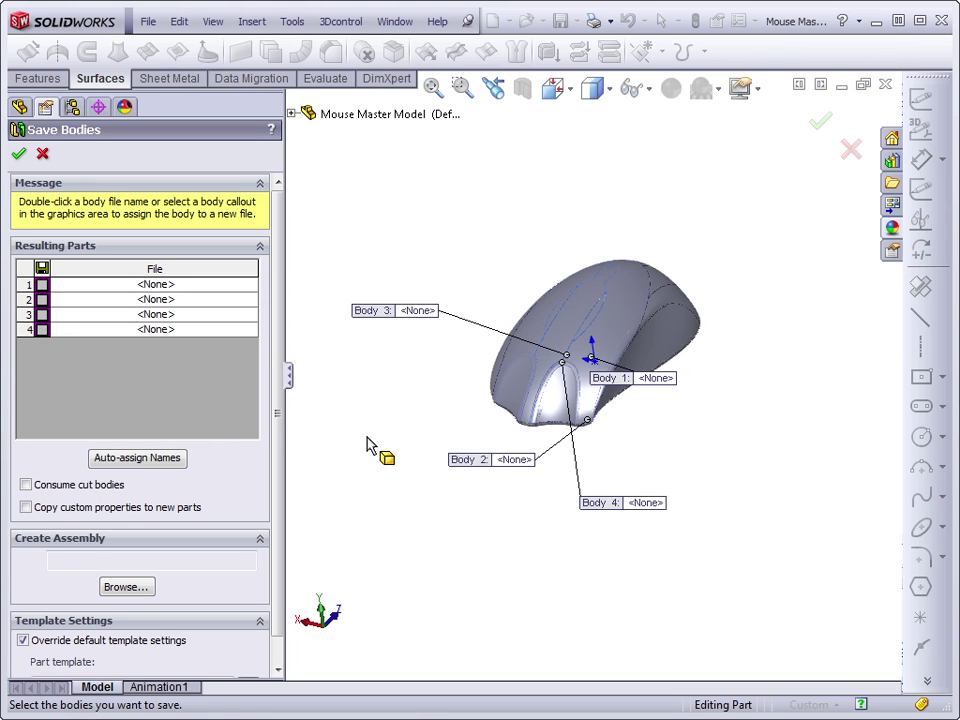
pyautogui.moveTo(506, 462); pyautogui.dragTo(484, 545)
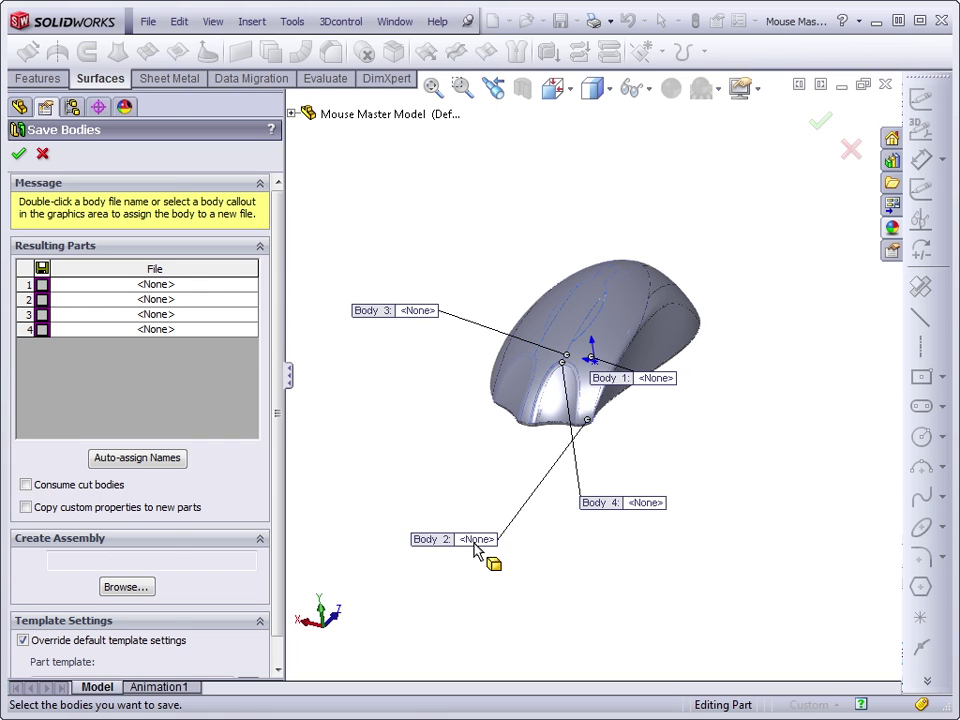
pyautogui.click(479, 545)
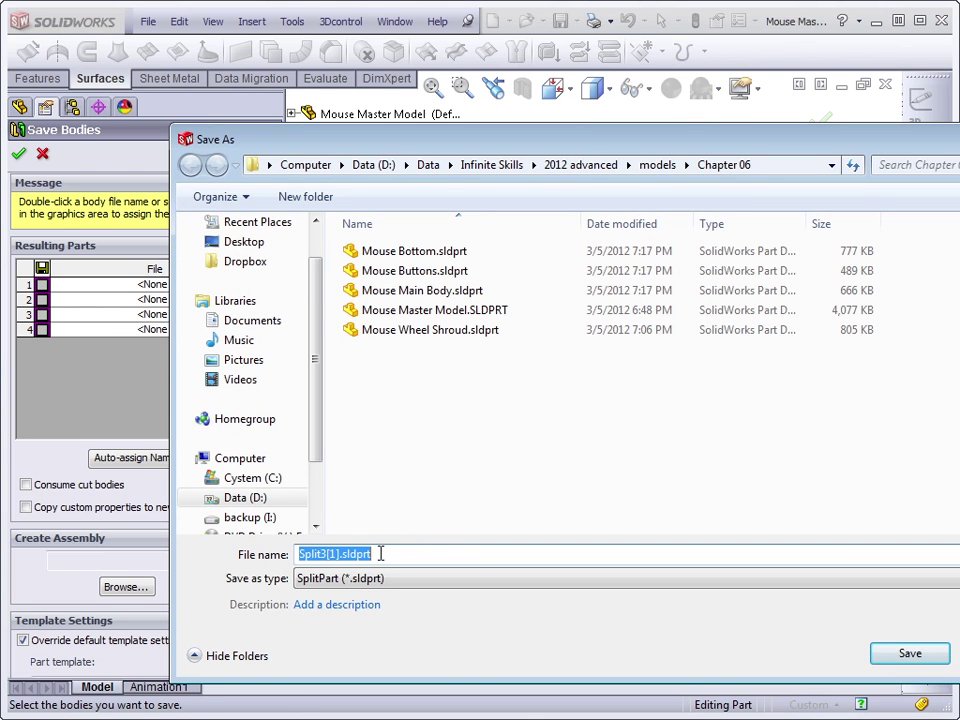
pyautogui.click(414, 251)
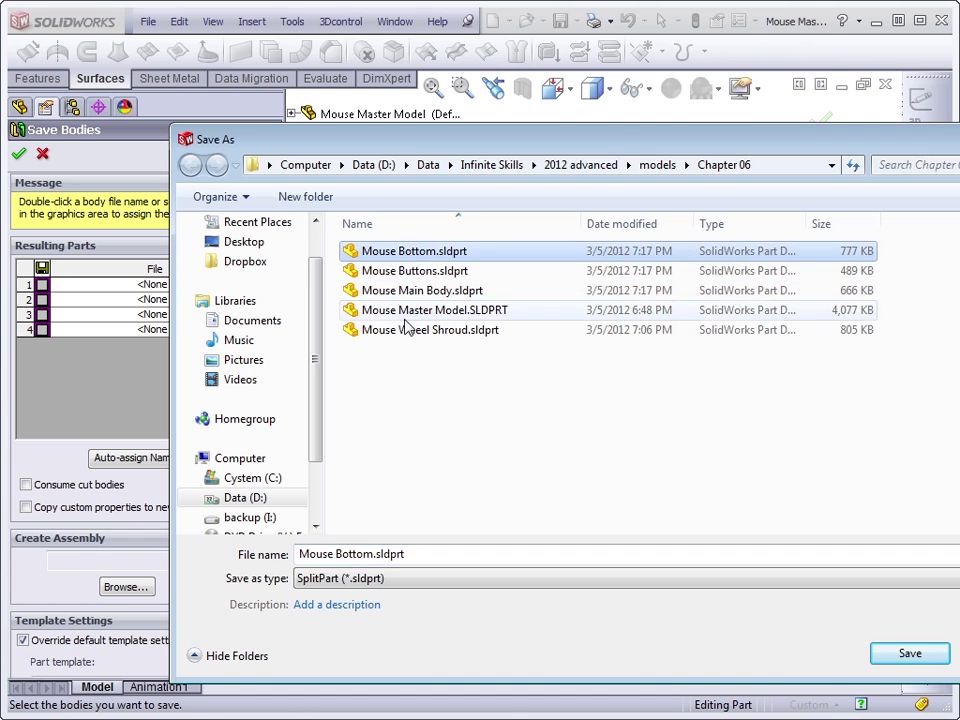
pyautogui.click(387, 553)
pyautogui.click(375, 553)
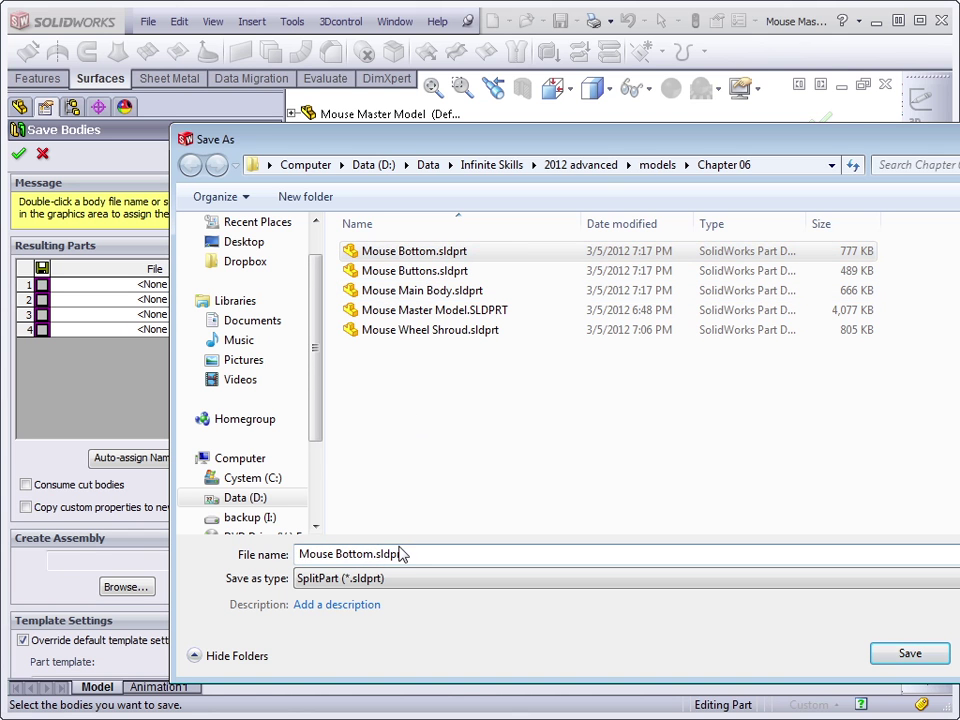
pyautogui.write('1')
pyautogui.press('Return')
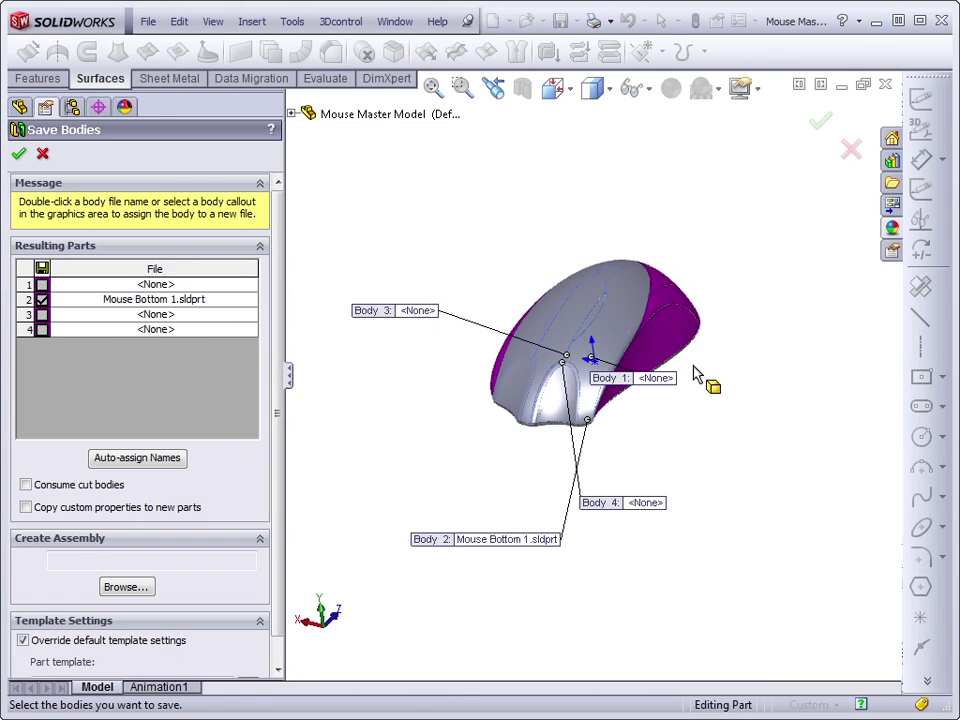
# - Assign Body 1 to the part file Mouse Main Body 1.sldprt
pyautogui.doubleClick(710, 386)
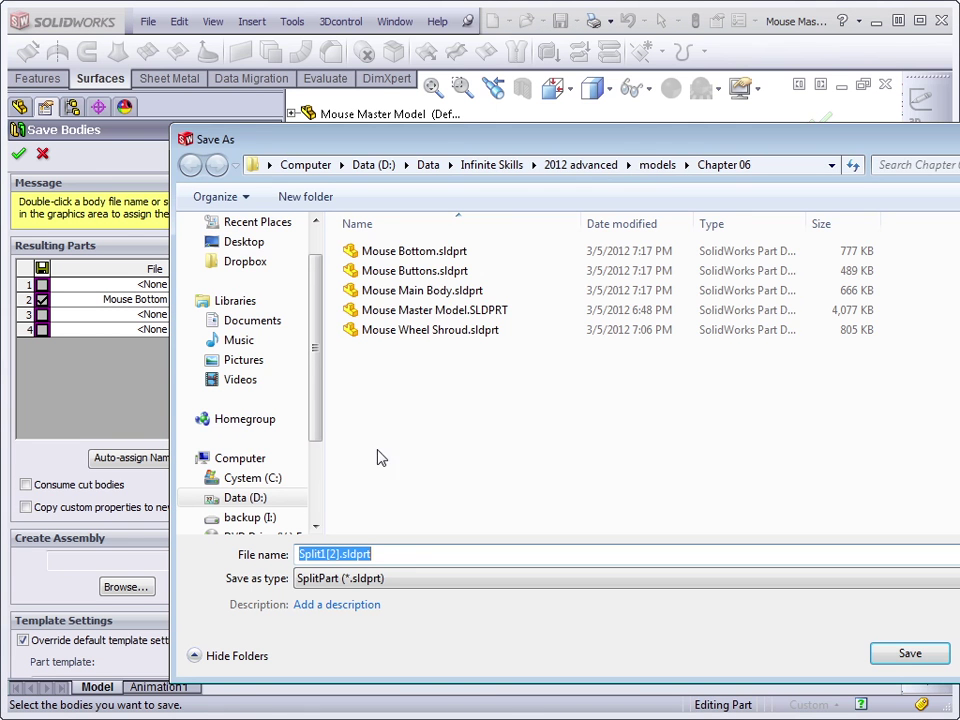
pyautogui.click(419, 292)
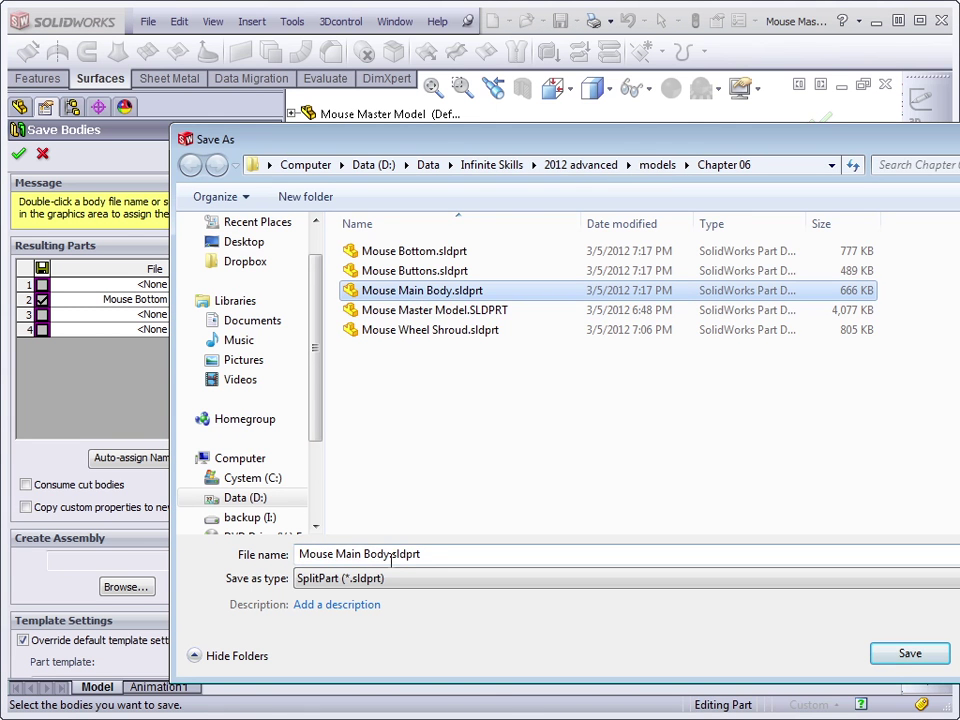
pyautogui.click(390, 555)
pyautogui.click(390, 555)
pyautogui.write('1')
pyautogui.press('Return')
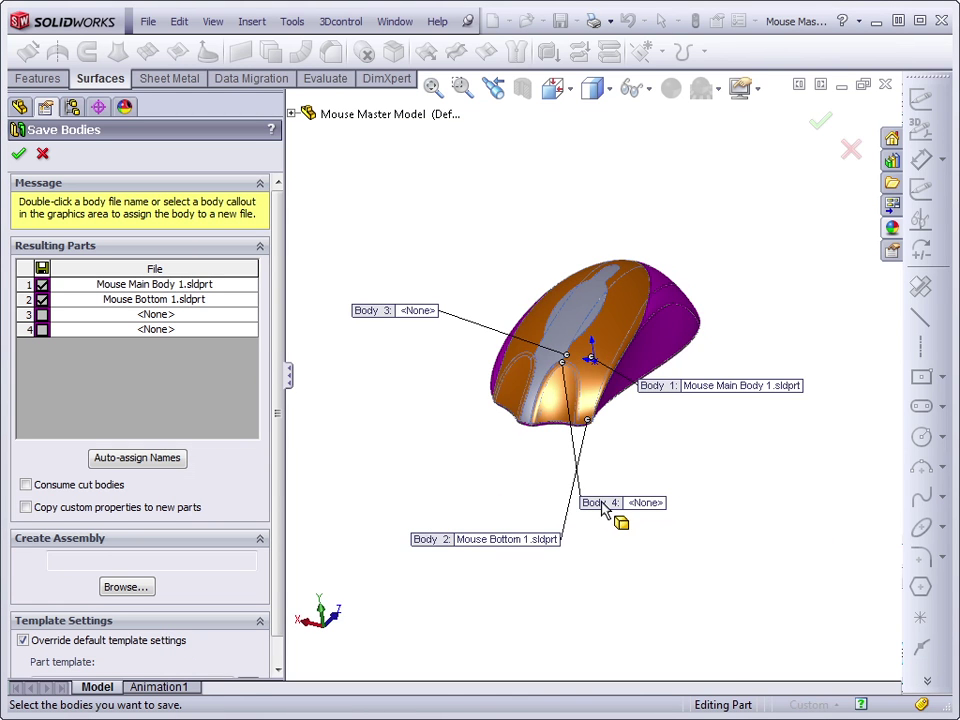
# - Move the Body 4 callout aside, rotate to the front, and begin naming the third body
pyautogui.moveTo(605, 506); pyautogui.dragTo(447, 487)
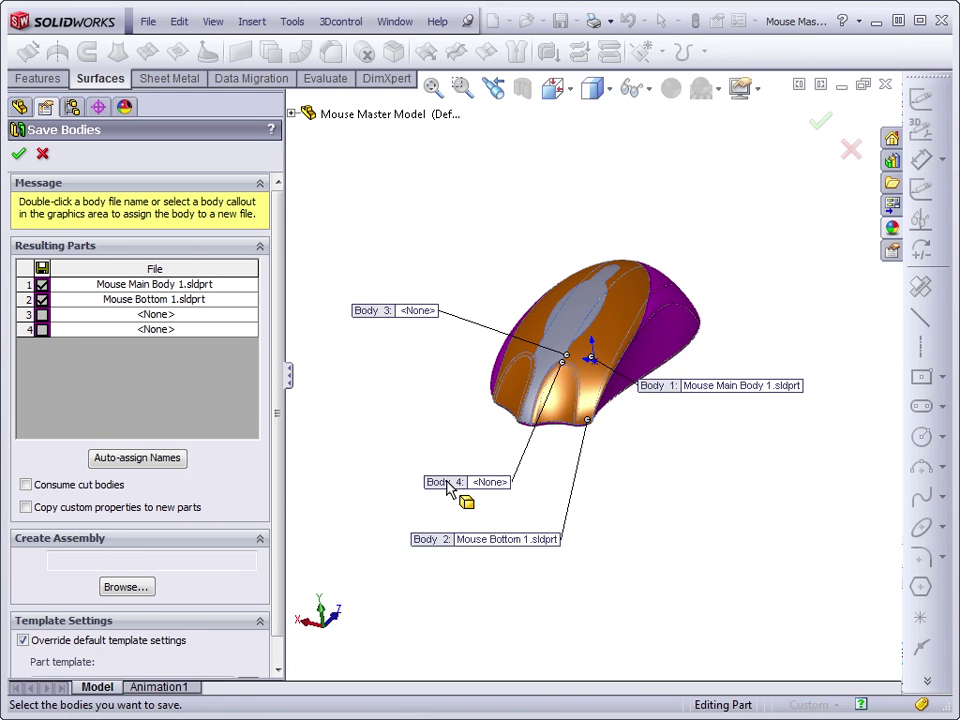
pyautogui.moveTo(447, 487); pyautogui.dragTo(561, 392, button='middle')
pyautogui.scroll(-6, 561, 375)
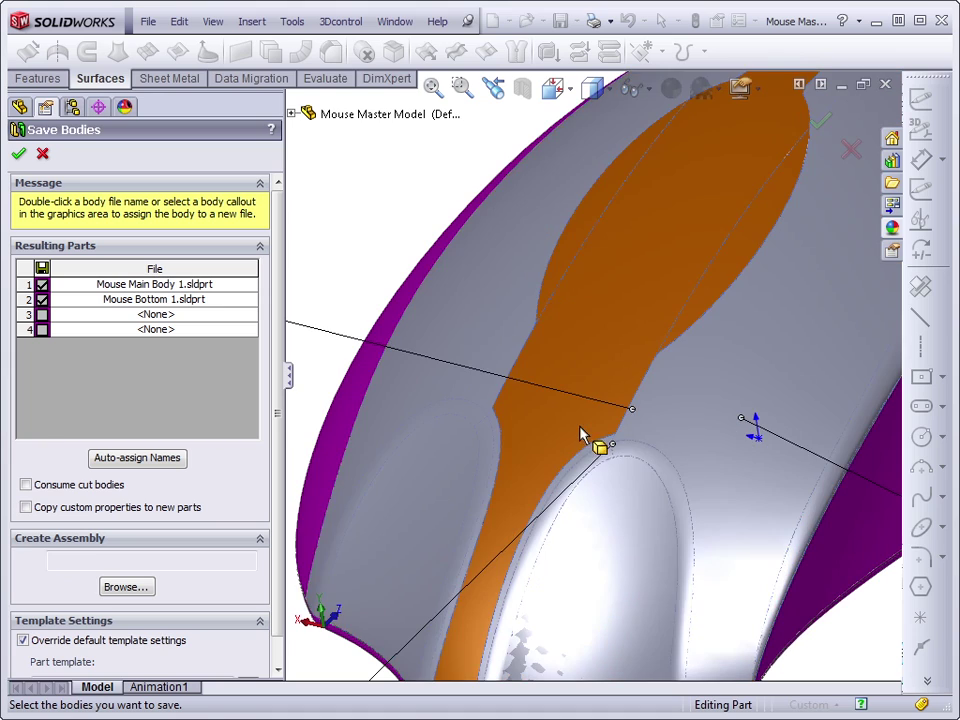
pyautogui.press('Left')
pyautogui.press('Left')
pyautogui.press('Left')
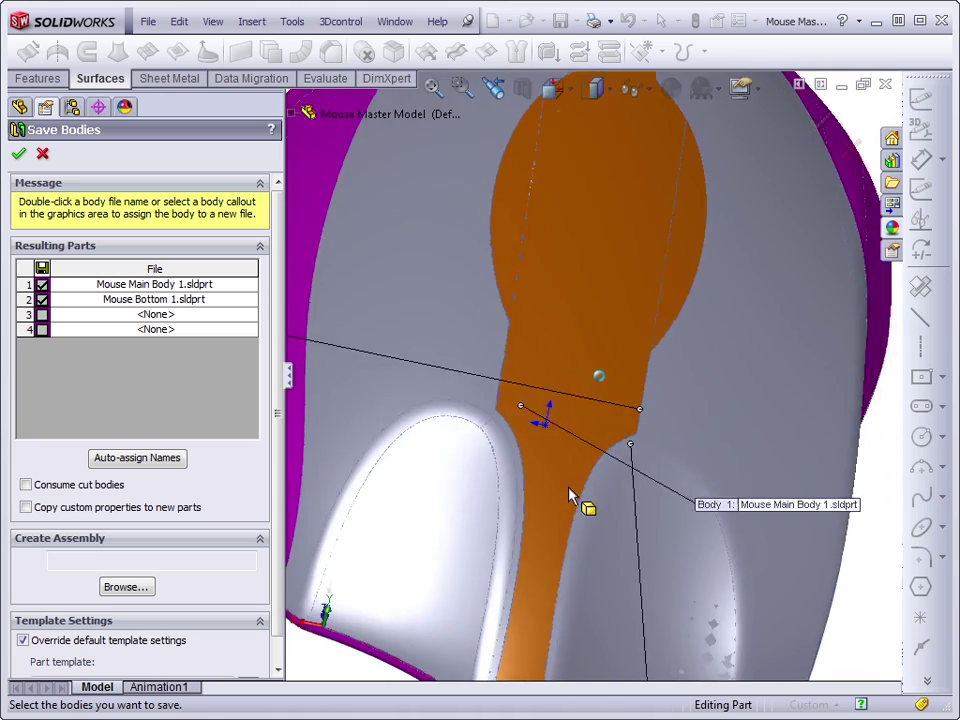
pyautogui.press('Left')
pyautogui.press('Left')
pyautogui.press('Left')
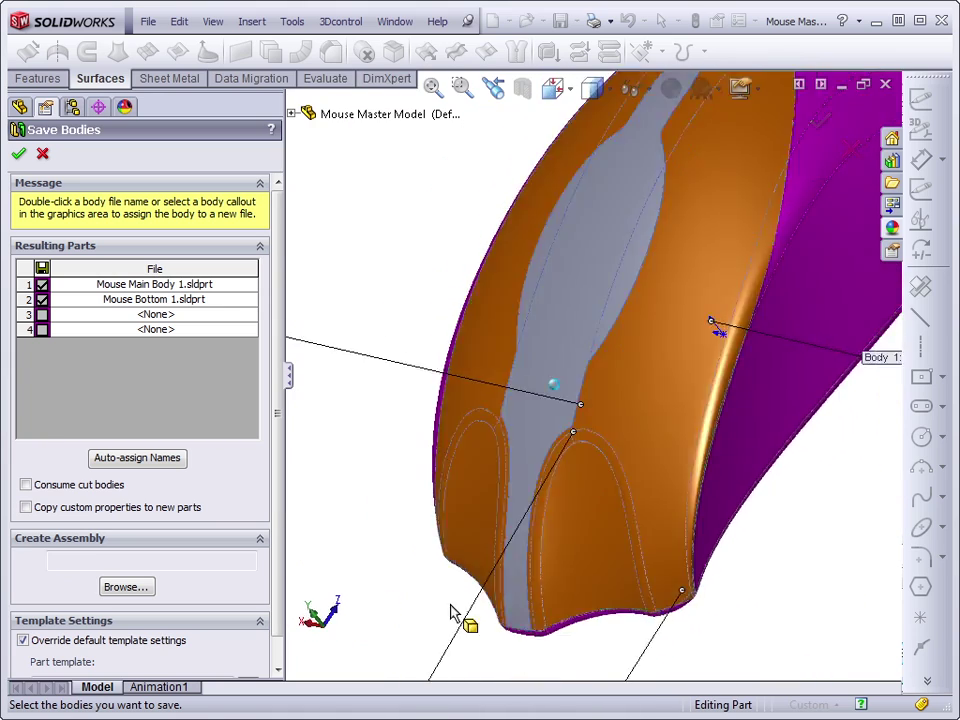
pyautogui.click(166, 317)
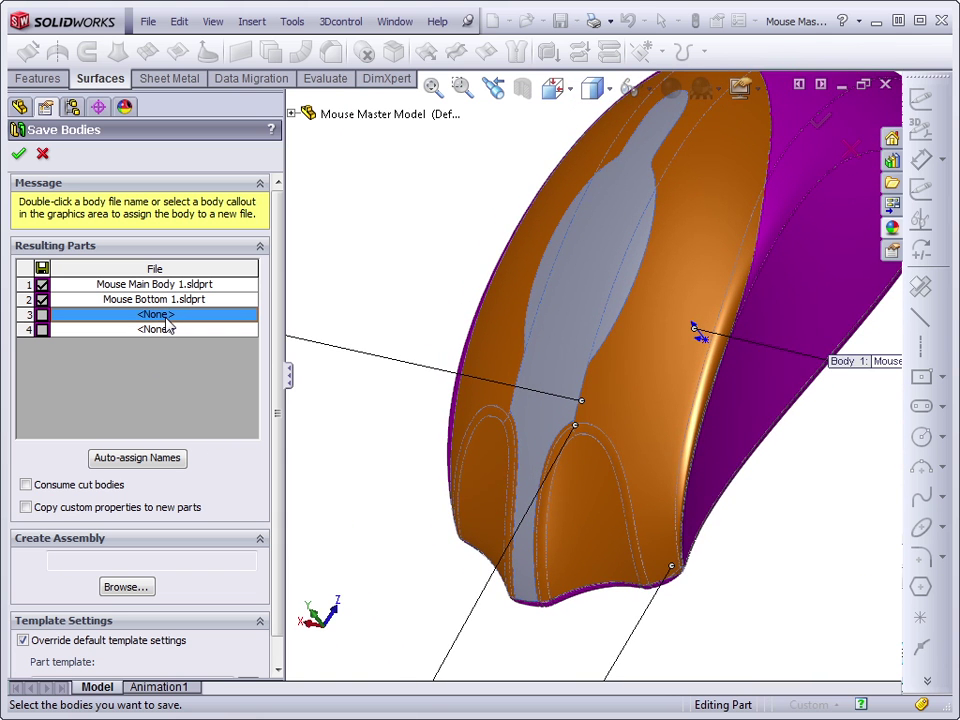
pyautogui.doubleClick(152, 316)
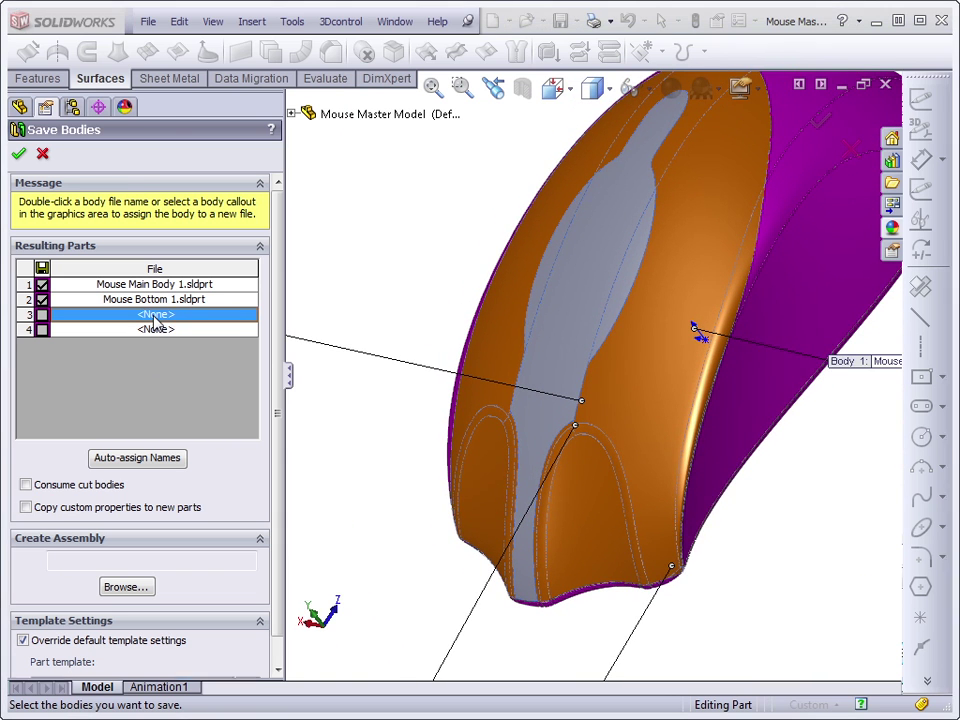
# - Save the third body as Mouse Buttons 1.sldprt
pyautogui.moveTo(540, 152); pyautogui.dragTo(938, 181)
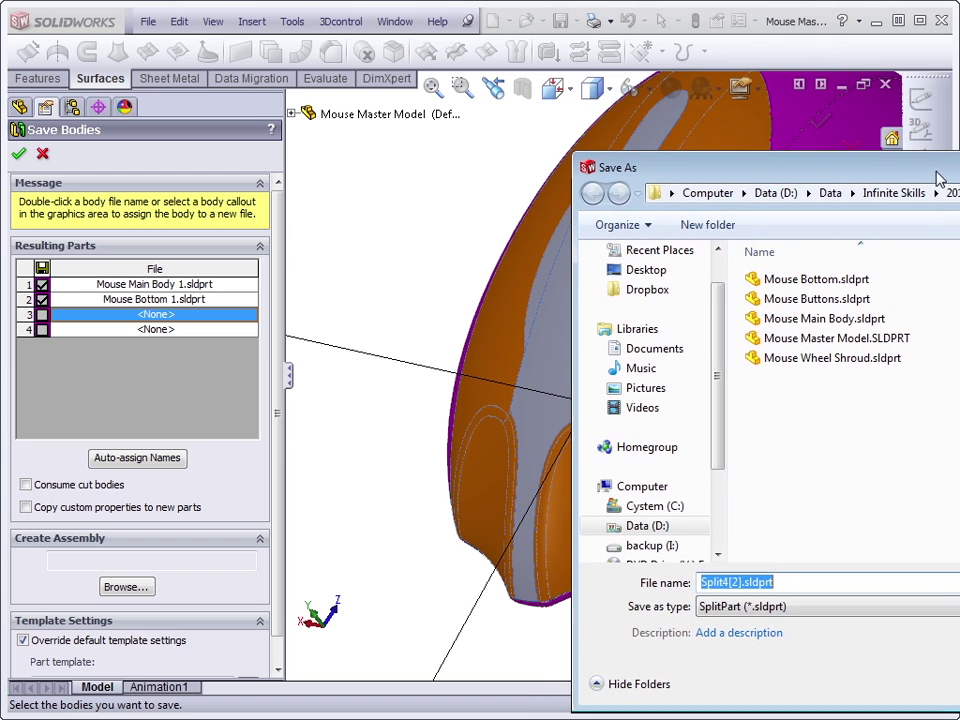
pyautogui.click(816, 298)
pyautogui.click(781, 581)
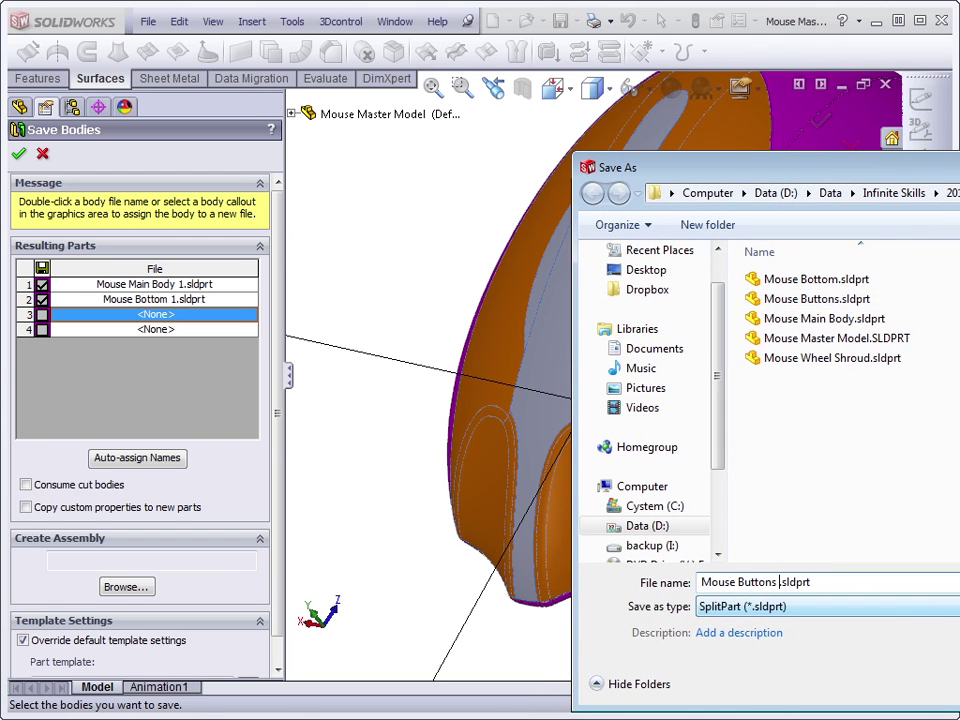
pyautogui.write('1')
pyautogui.press('Return')
# - Save the fourth body as Mouse Wheel Shroud 1.sldprt
pyautogui.doubleClick(150, 330)
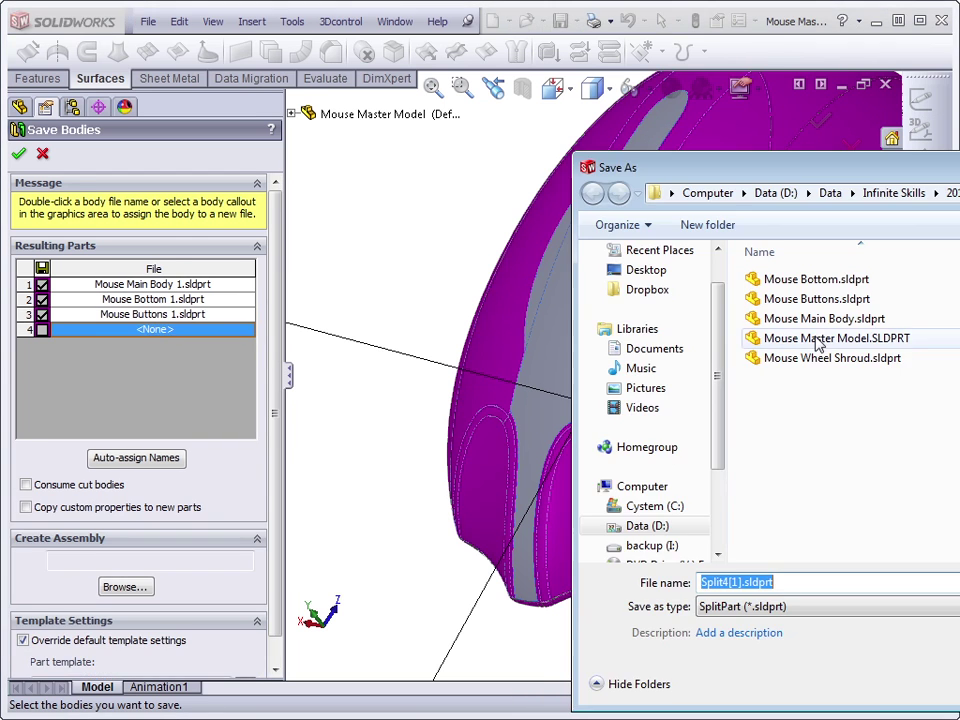
pyautogui.click(812, 358)
pyautogui.click(803, 581)
pyautogui.write('1')
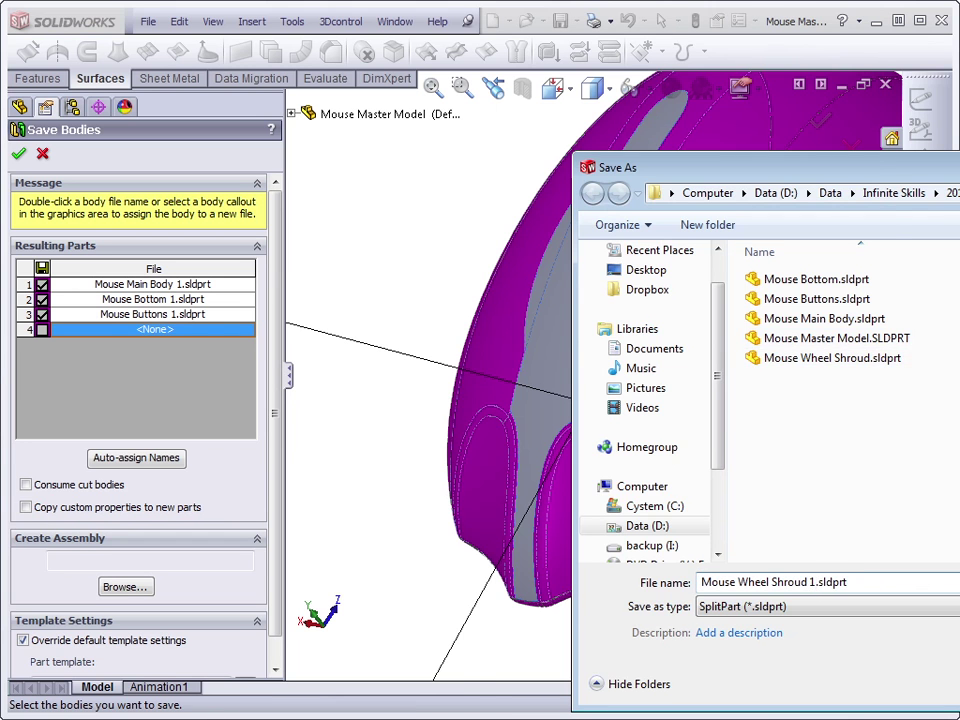
pyautogui.press('Return')
# - Set the assembly file to Mouse Assembly.sldasm and confirm the Save Bodies feature
pyautogui.click(124, 609)
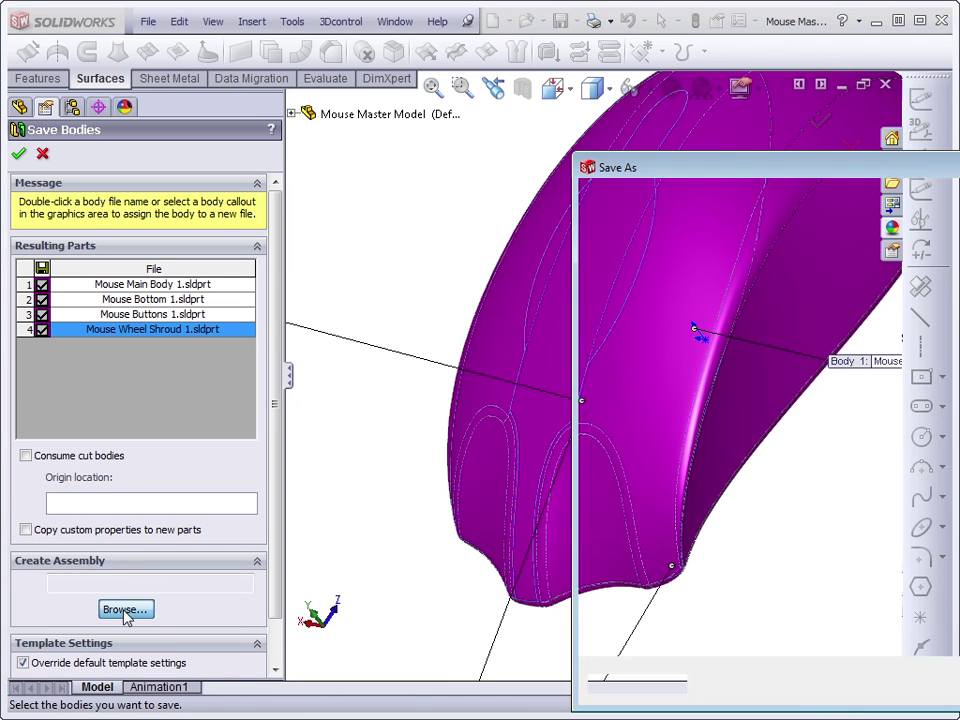
pyautogui.click(805, 280)
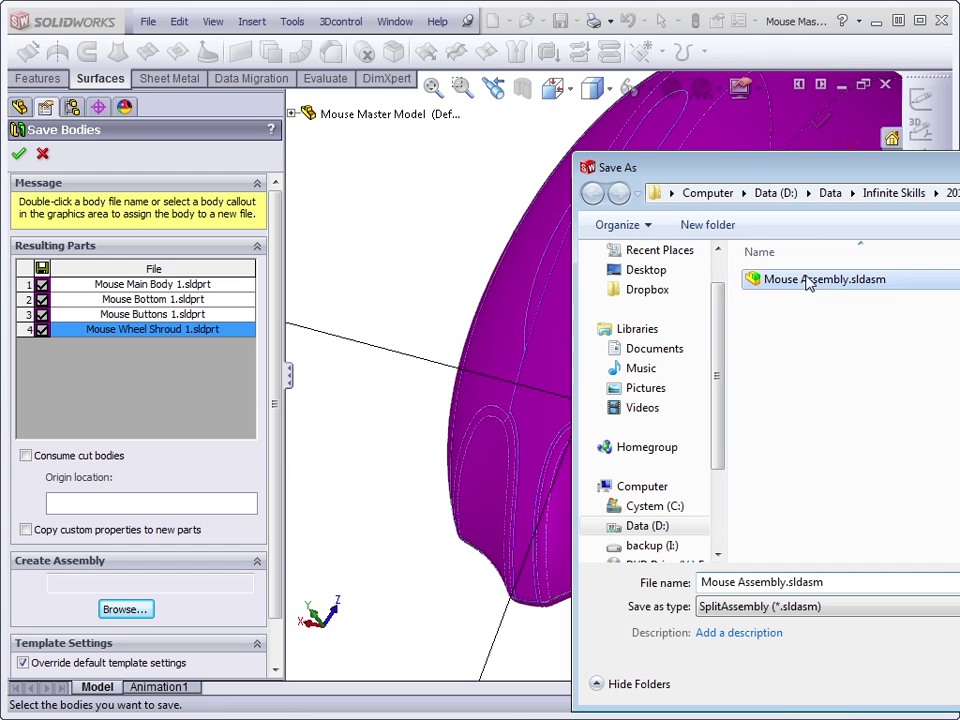
pyautogui.click(796, 581)
pyautogui.click(799, 581)
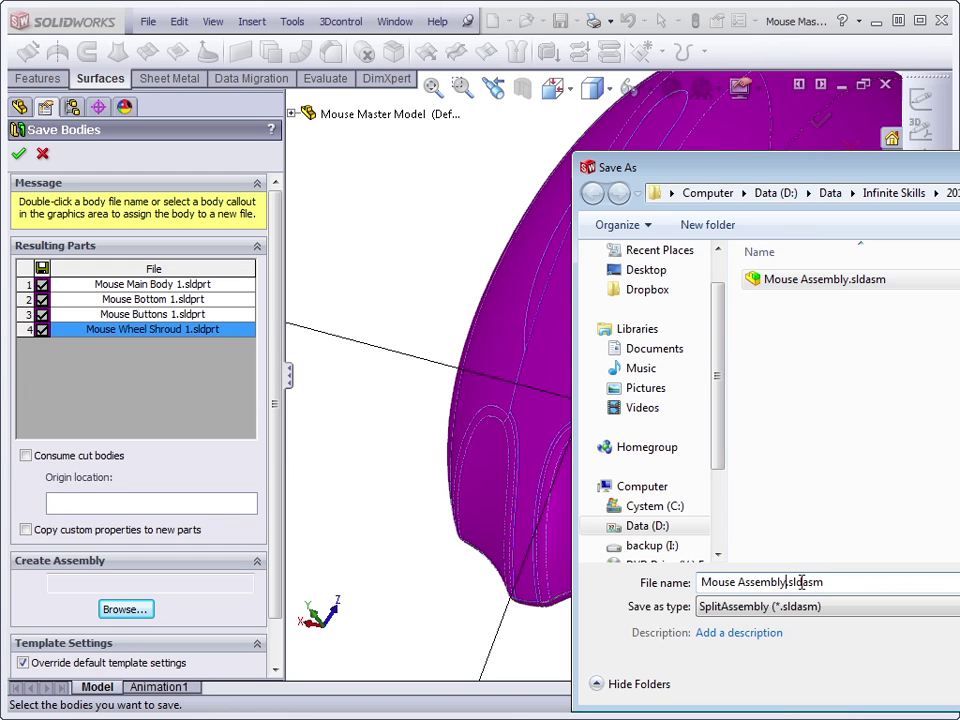
pyautogui.press('Return')
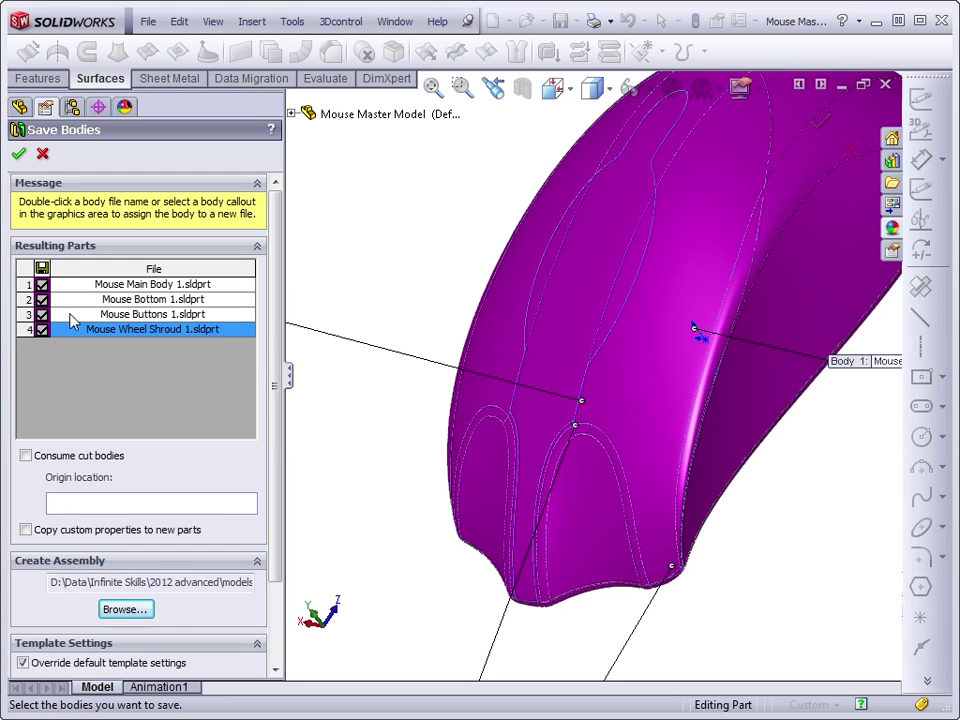
pyautogui.click(20, 156)
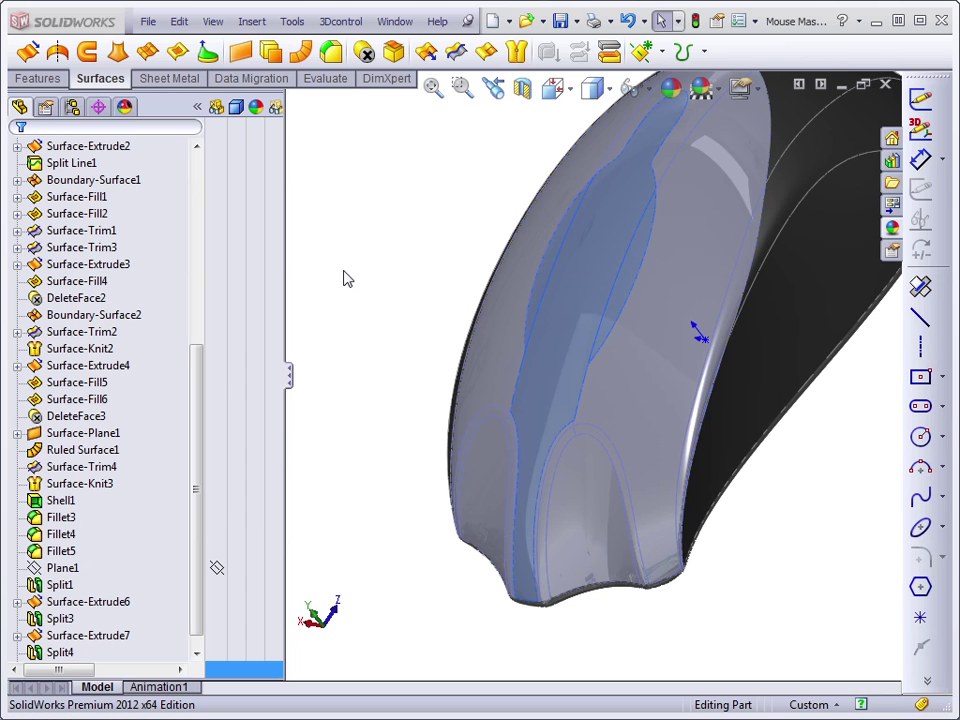
pyautogui.scroll(-1, 197, 535)
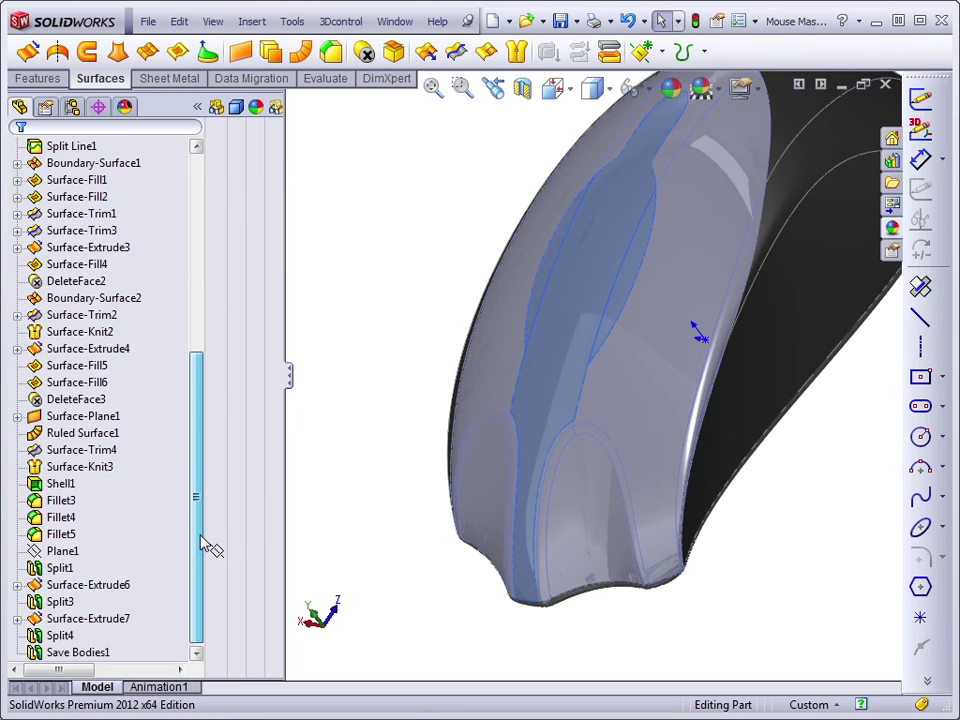
pyautogui.click(129, 669)
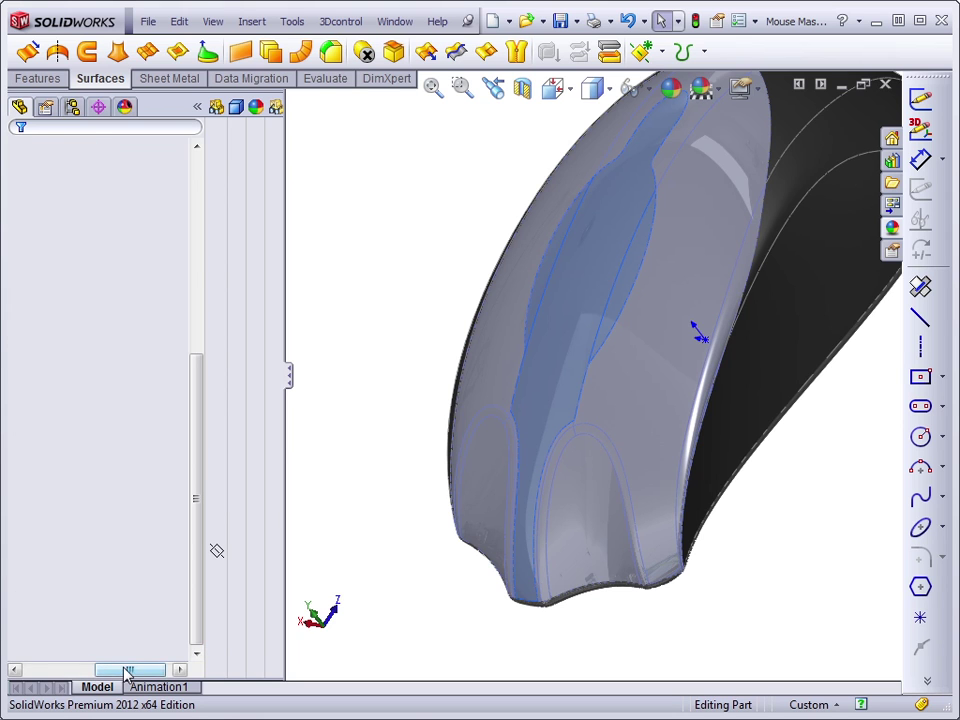
pyautogui.moveTo(129, 669); pyautogui.dragTo(87, 562)
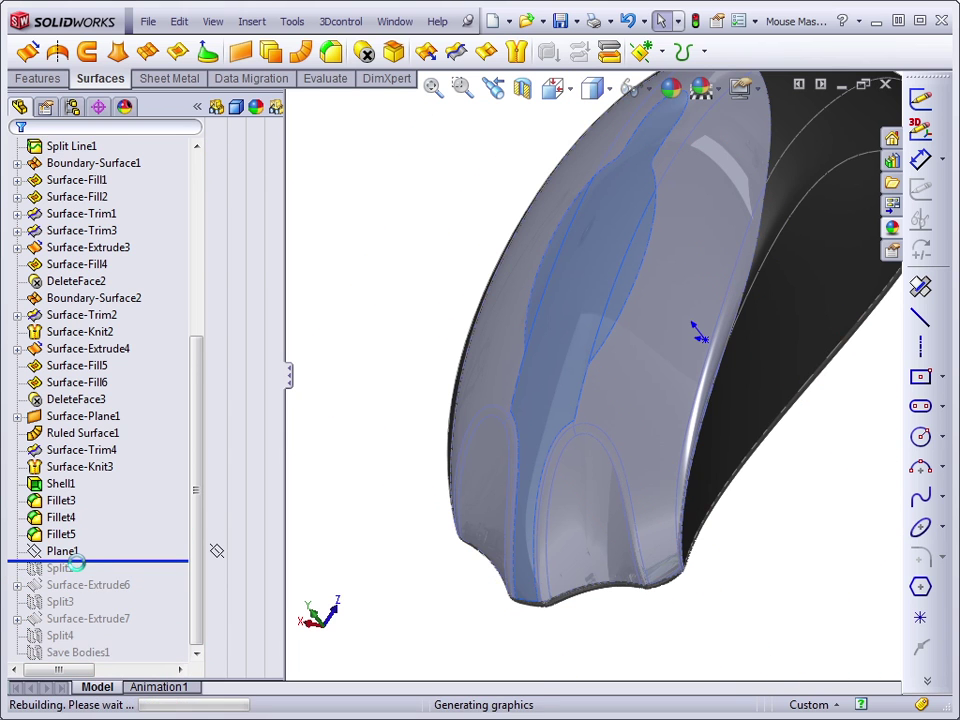
pyautogui.click(110, 652)
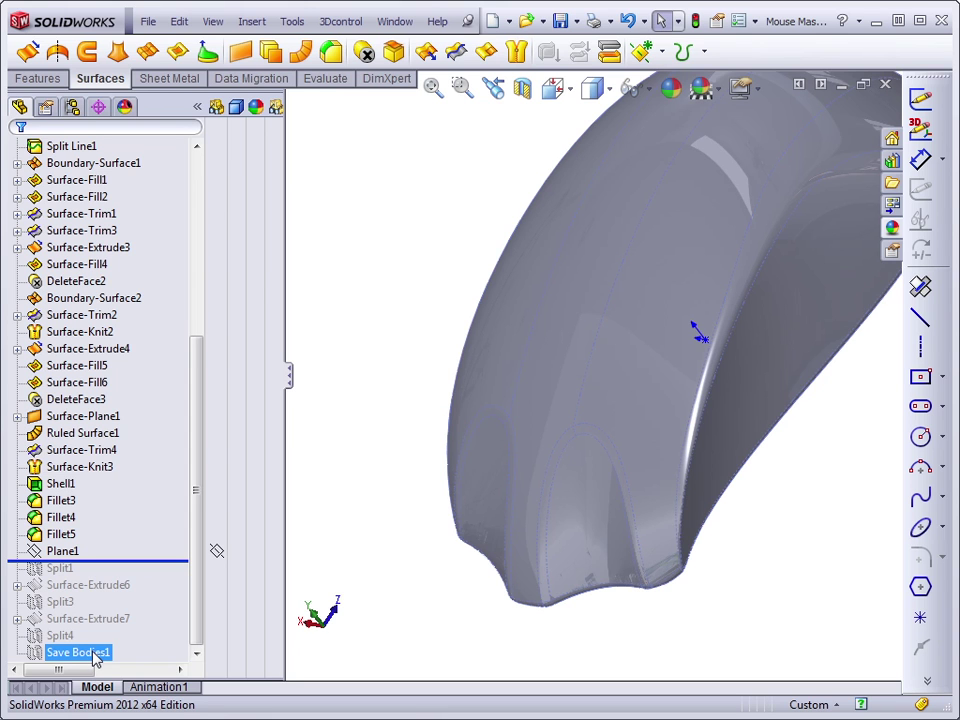
pyautogui.click(150, 568)
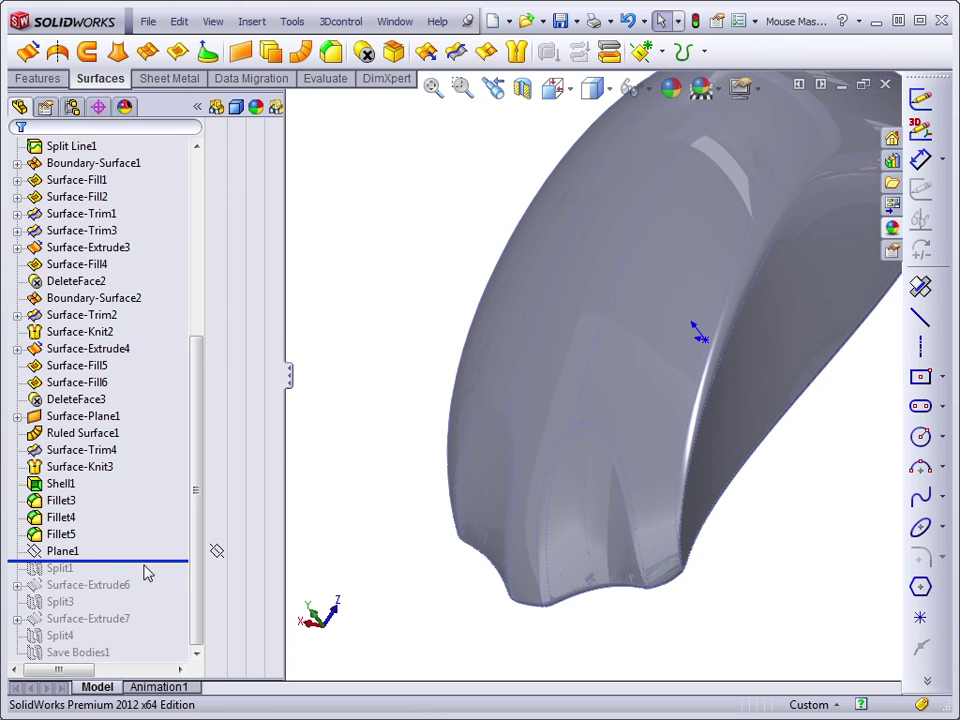
pyautogui.moveTo(160, 561); pyautogui.dragTo(50, 660)
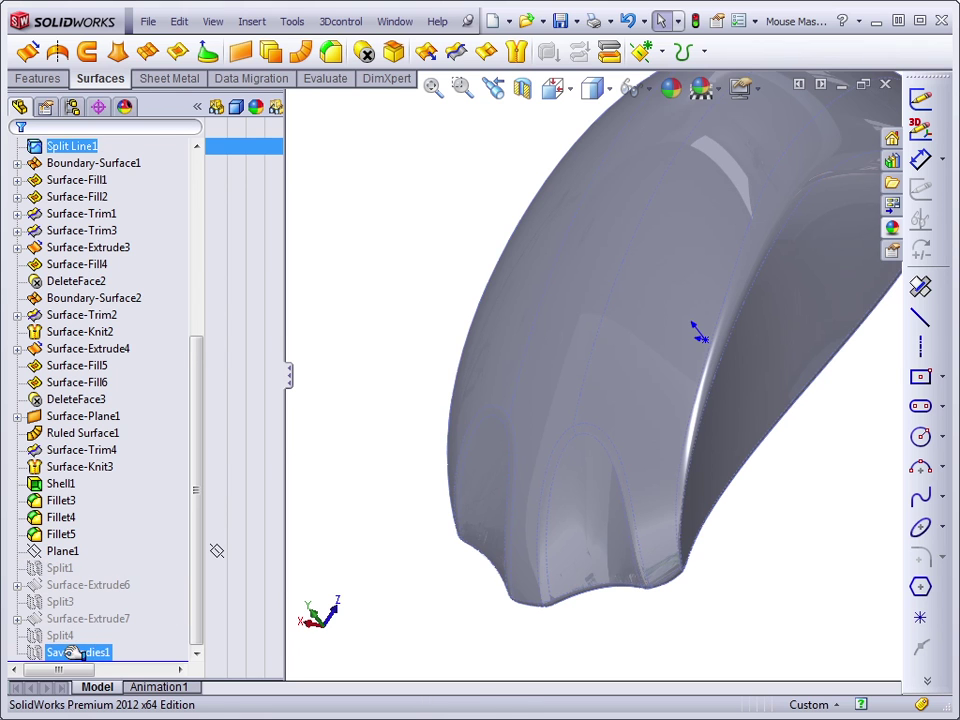
pyautogui.click(75, 652)
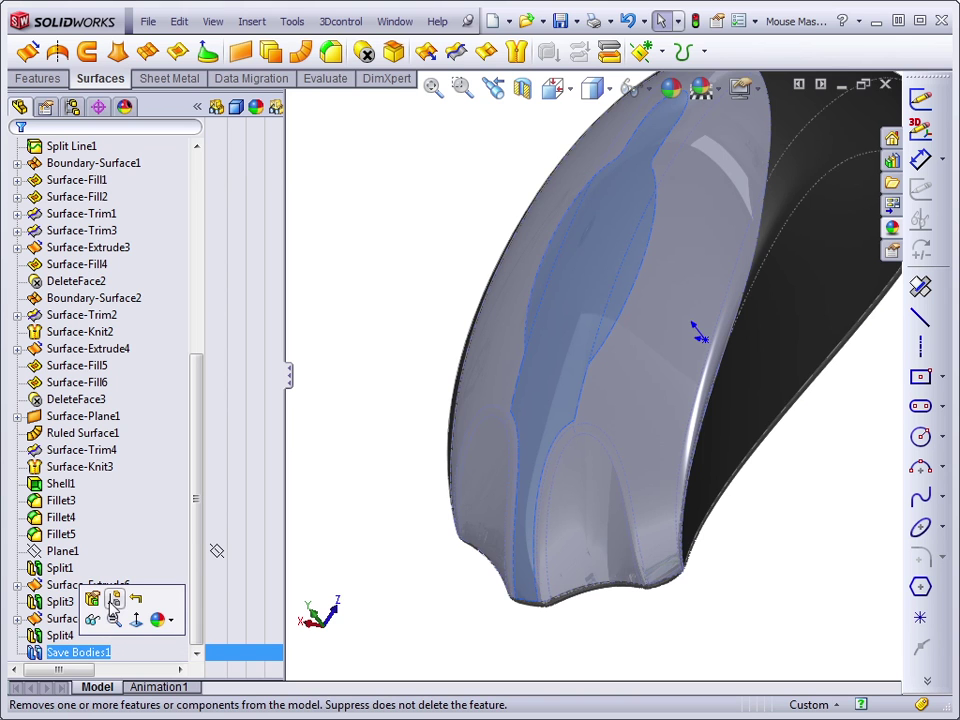
# - Orbit to the top of the mouse and preview Split4 and Save Bodies1 from the tree
pyautogui.moveTo(343, 583); pyautogui.dragTo(576, 588, button='middle')
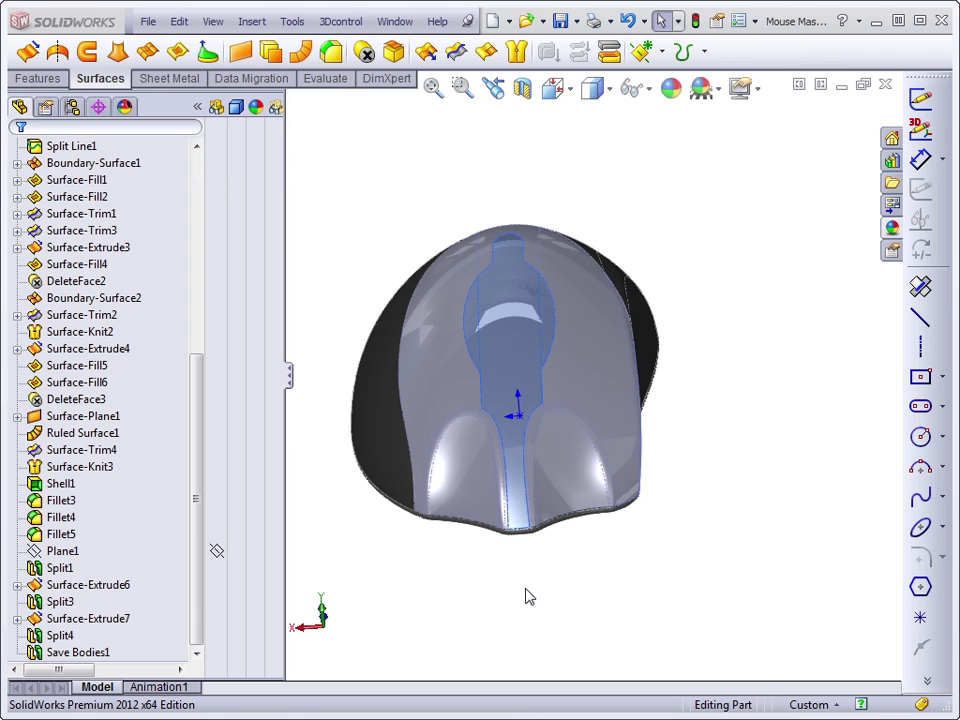
pyautogui.click(83, 653)
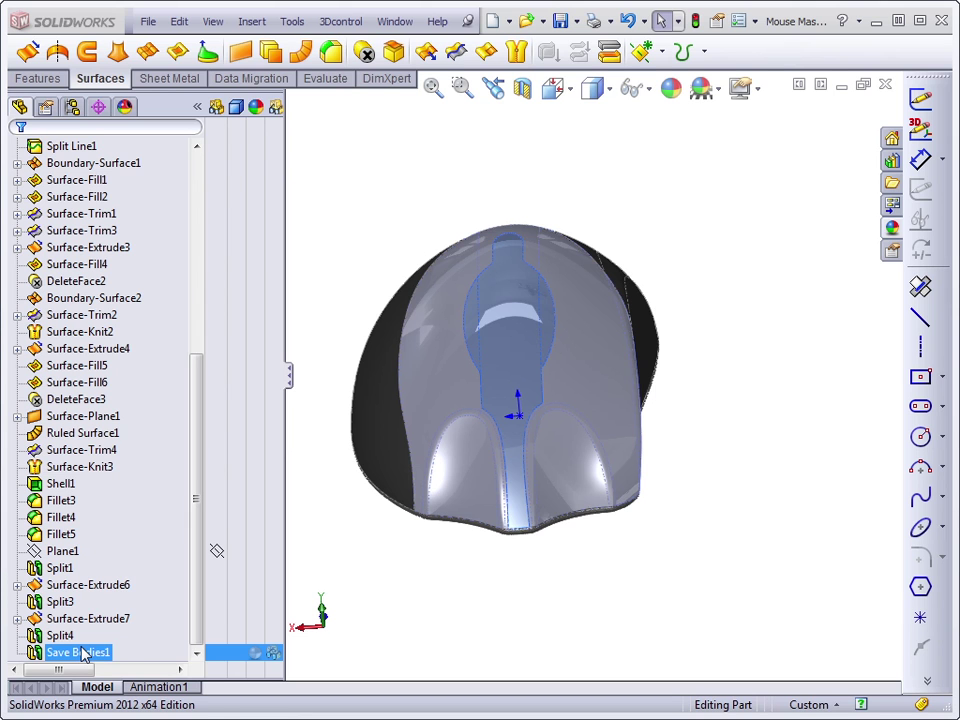
pyautogui.click(495, 568)
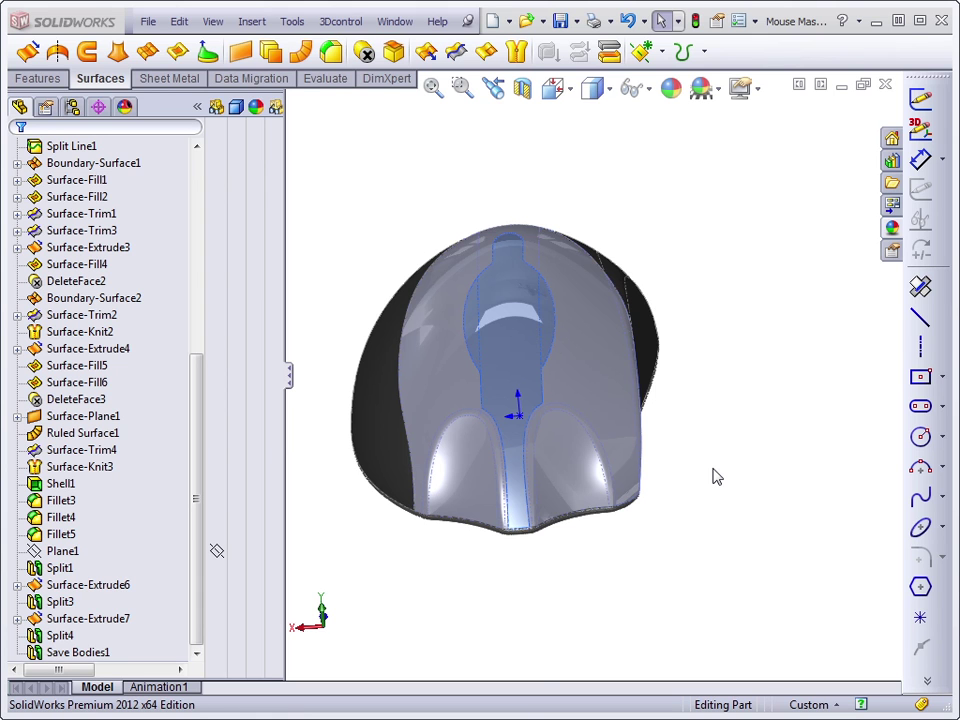
pyautogui.click(62, 635)
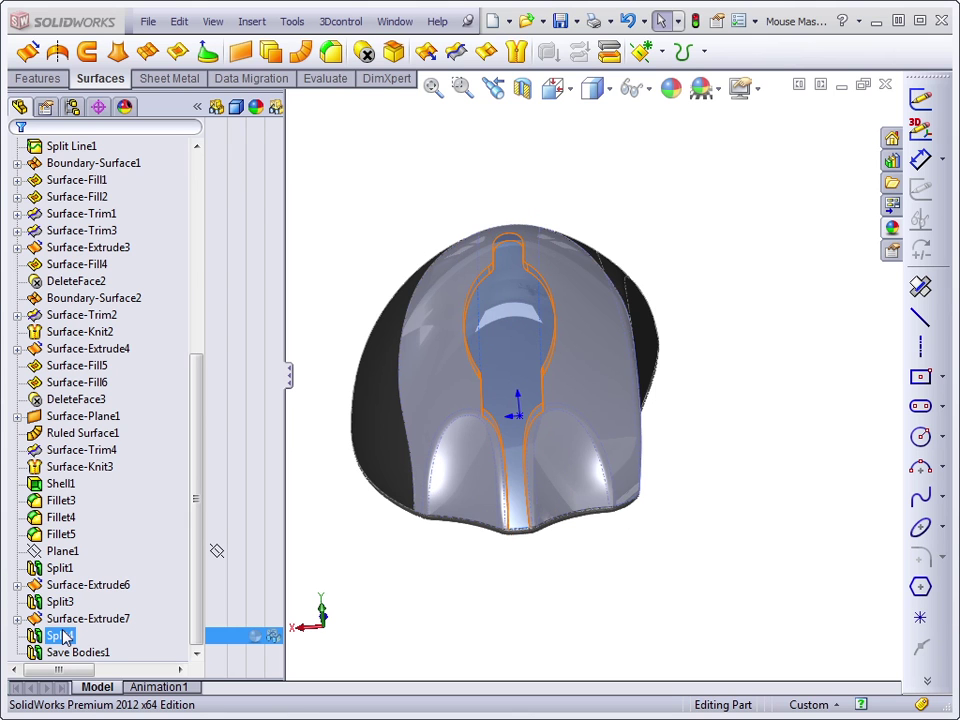
pyautogui.click(66, 652)
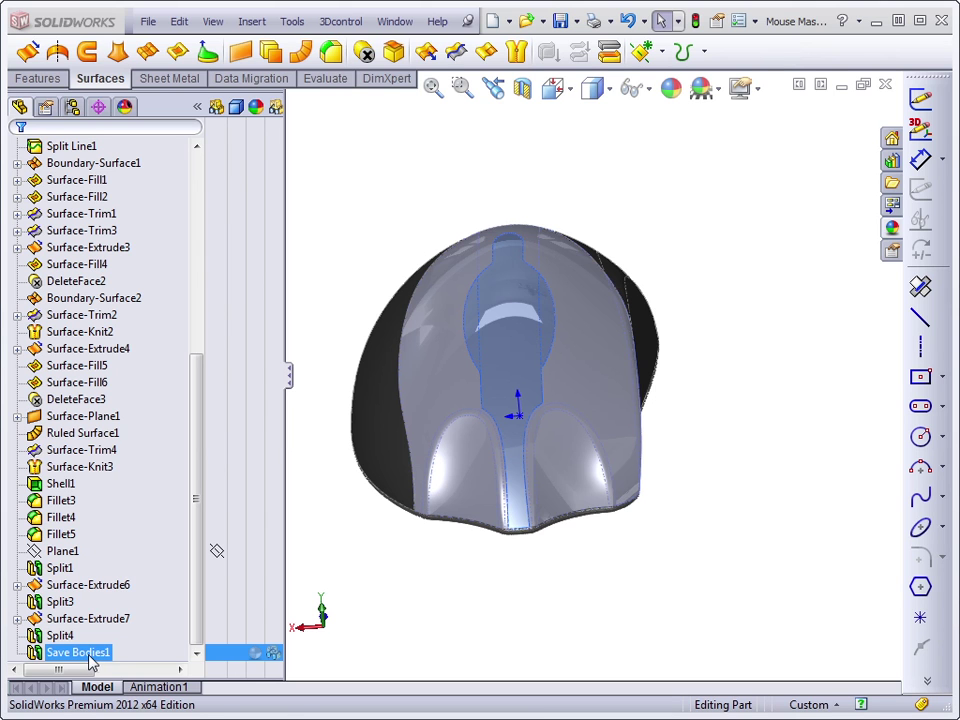
pyautogui.click(384, 630)
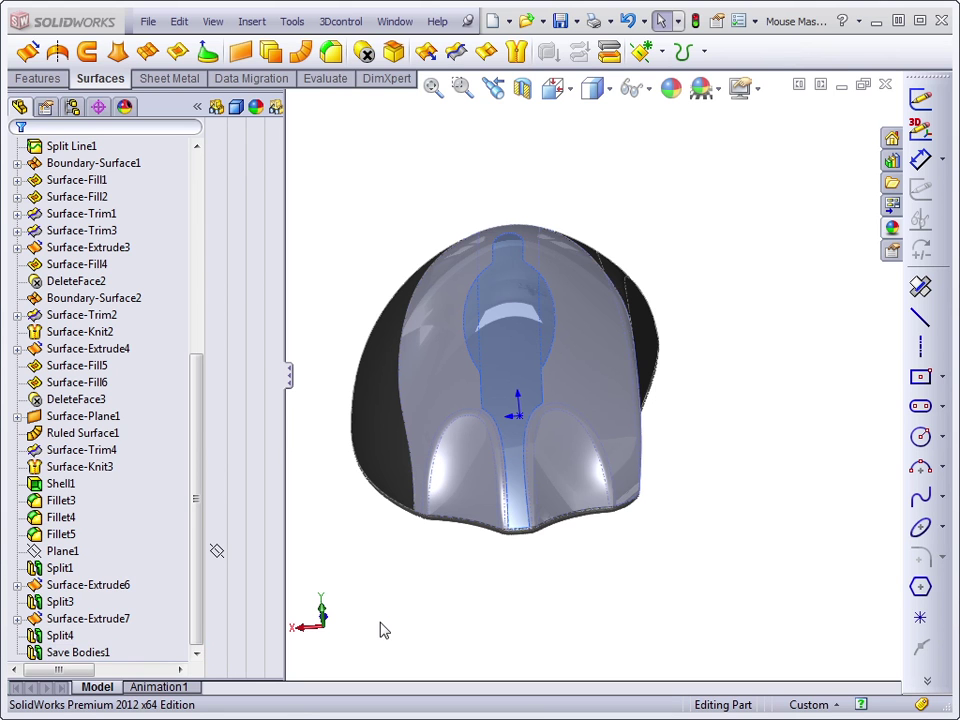